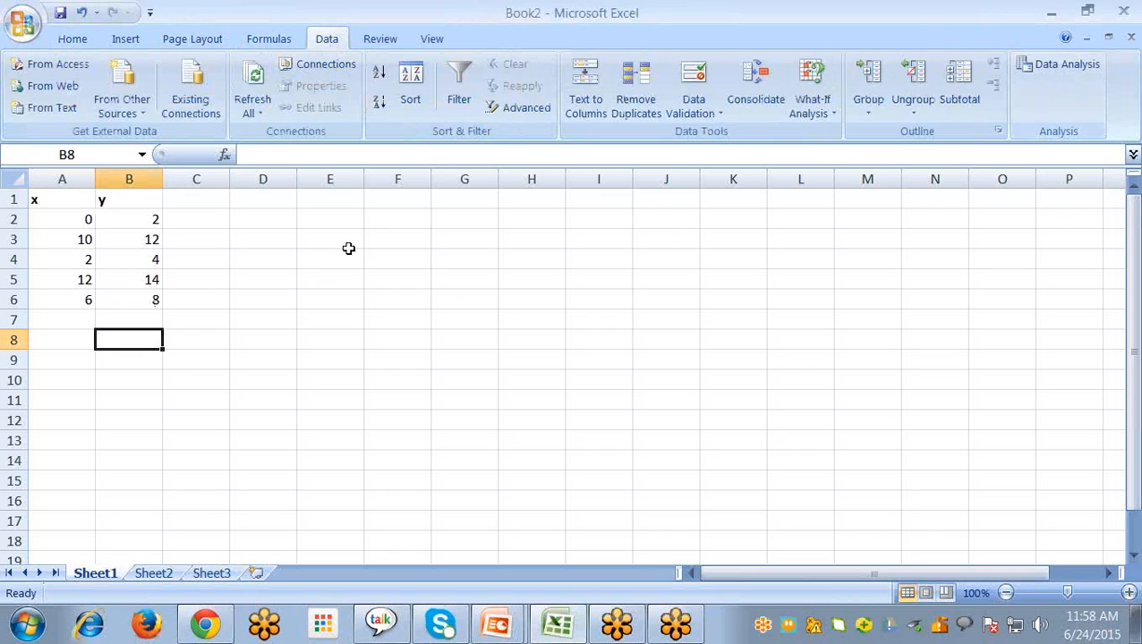
Start a Correlation analysis from the data analysis tools with input range A2:B6 on Sheet1
click(1061, 66)
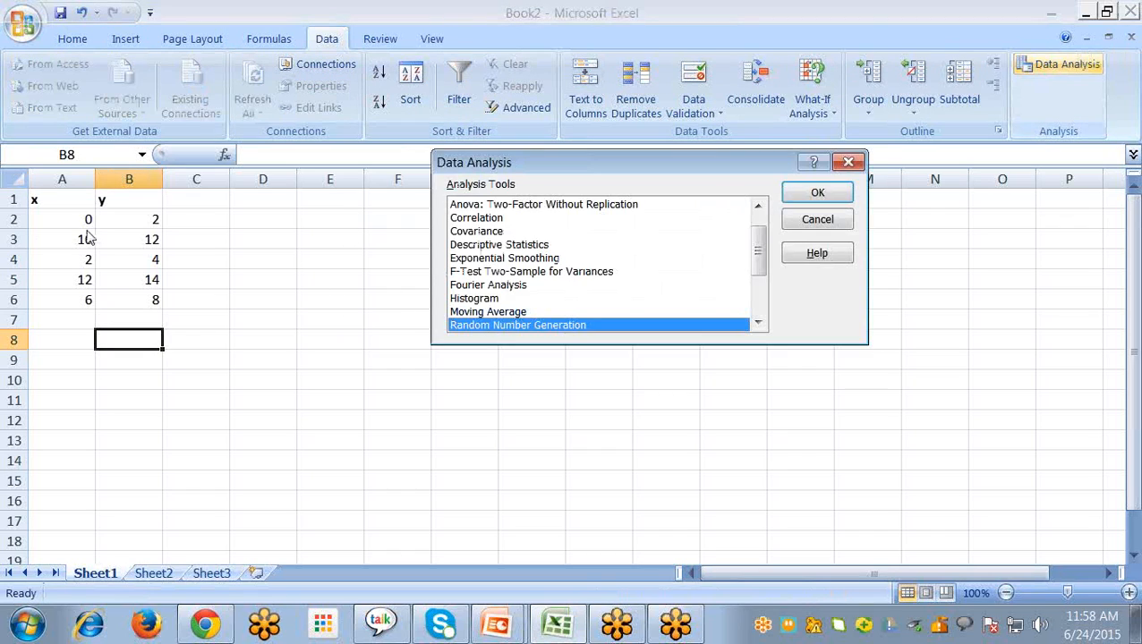
mouse_move(757, 250)
mouse_down()
mouse_move(758, 277)
mouse_move(759, 229)
mouse_up()
click(464, 246)
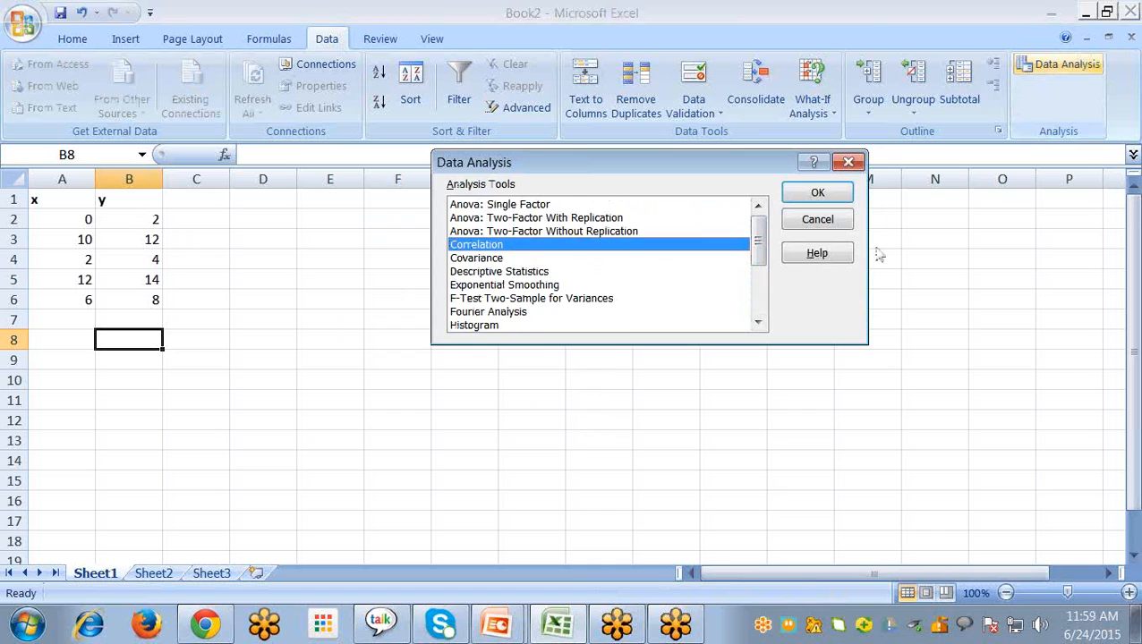
click(821, 197)
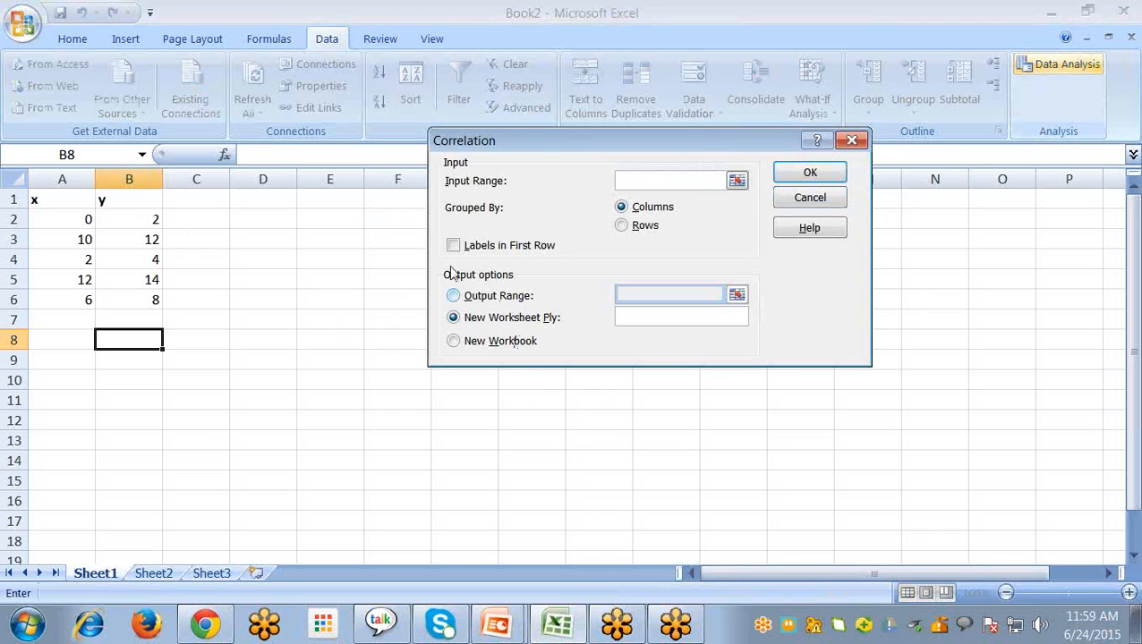
drag(541, 141, 439, 188)
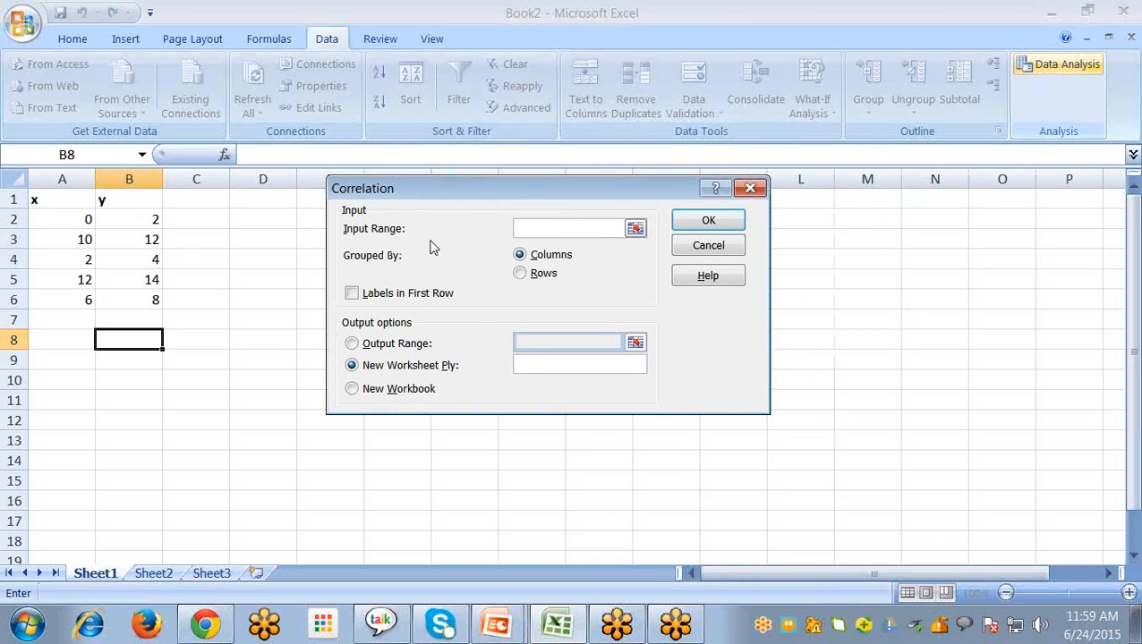
click(70, 223)
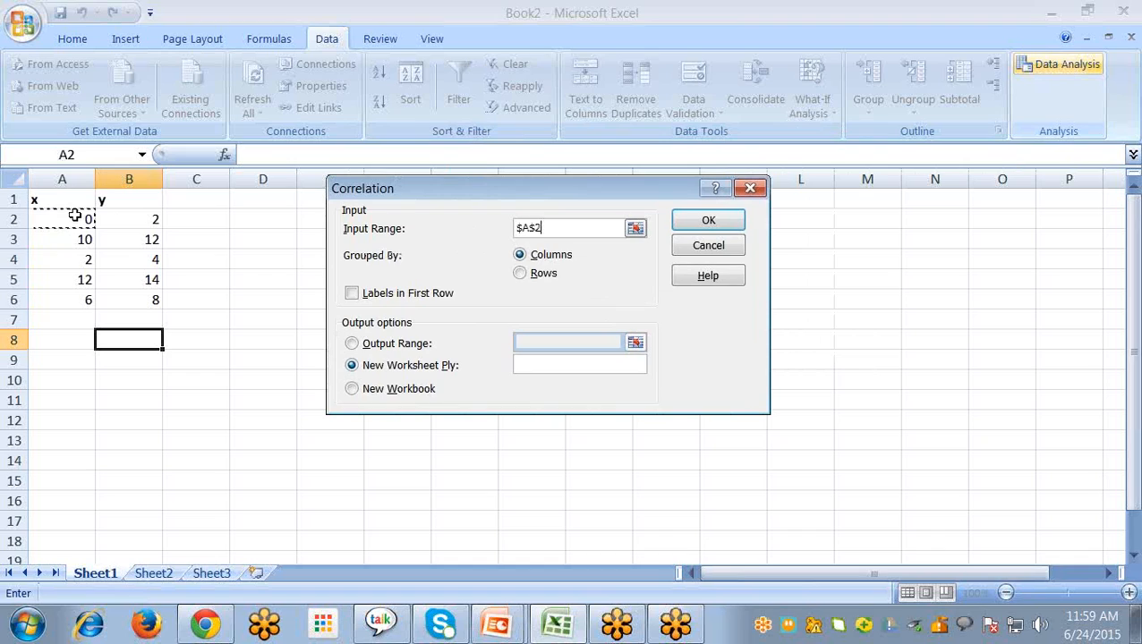
shift+click(146, 302)
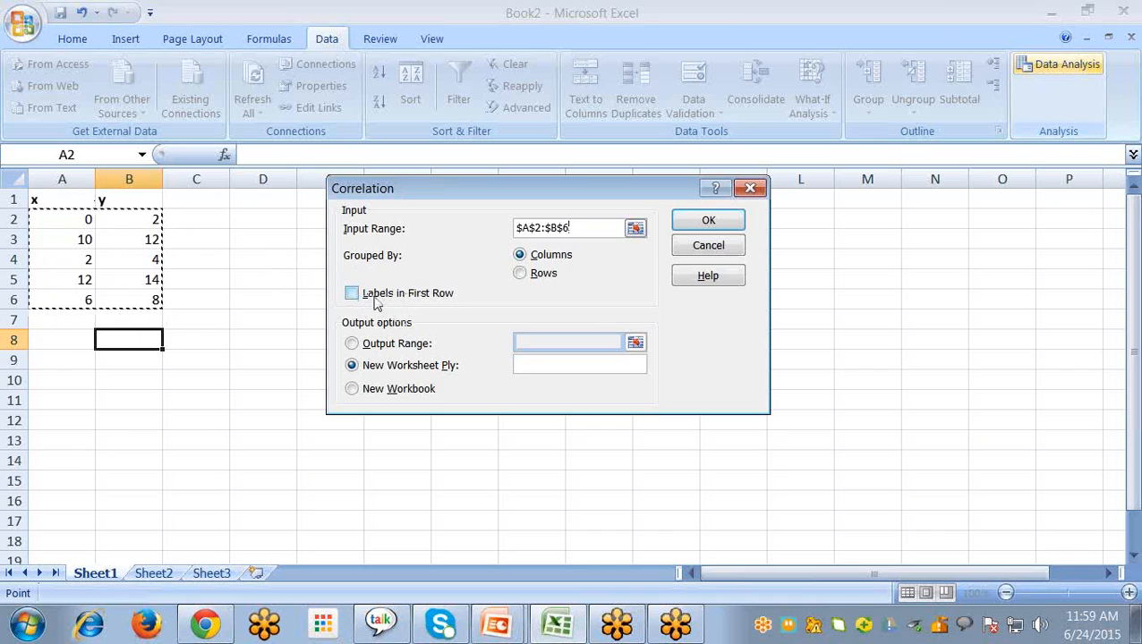
Set the correlation's output range to cell B8 and run the analysis
click(352, 343)
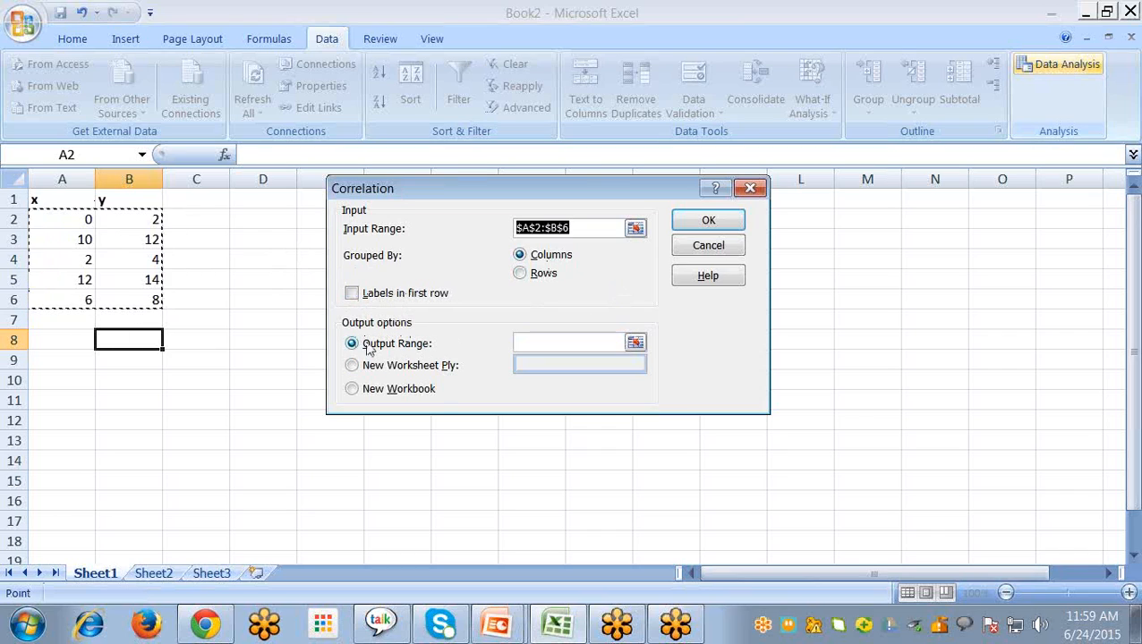
click(634, 344)
click(102, 345)
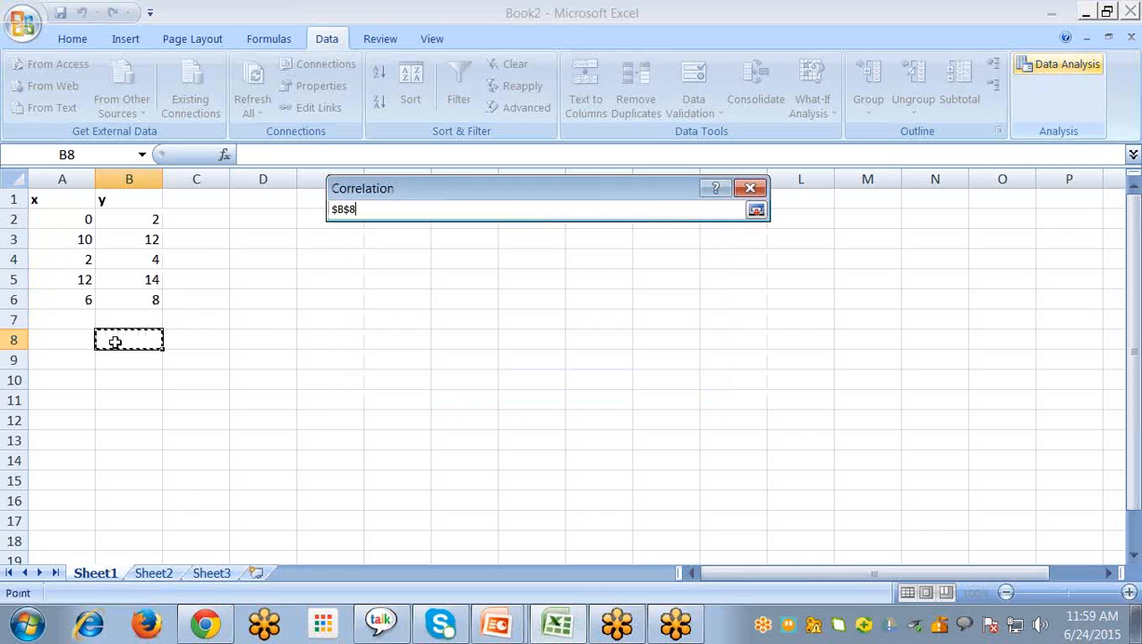
click(757, 212)
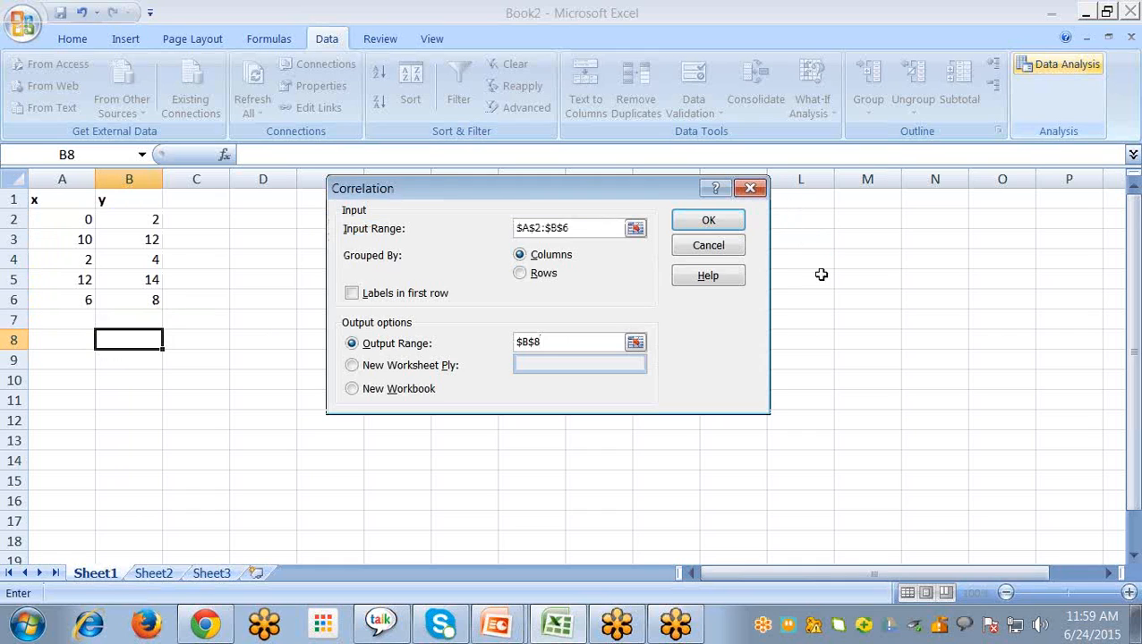
click(714, 220)
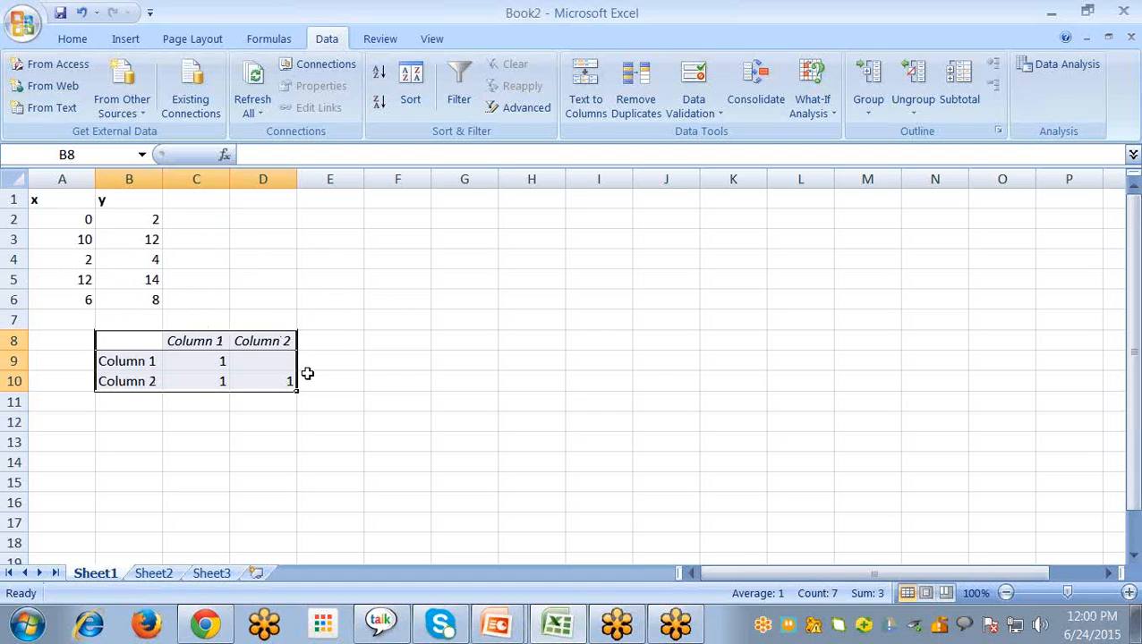
Insert a basic 2-D line chart from the x and y data in A1:B6
click(348, 409)
click(447, 283)
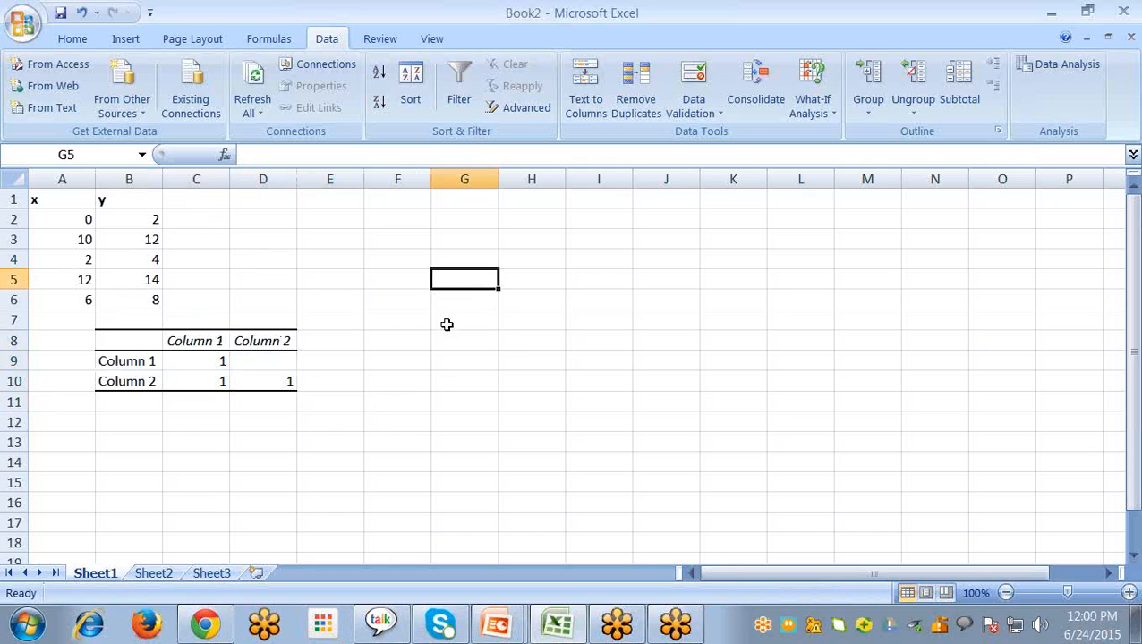
click(67, 202)
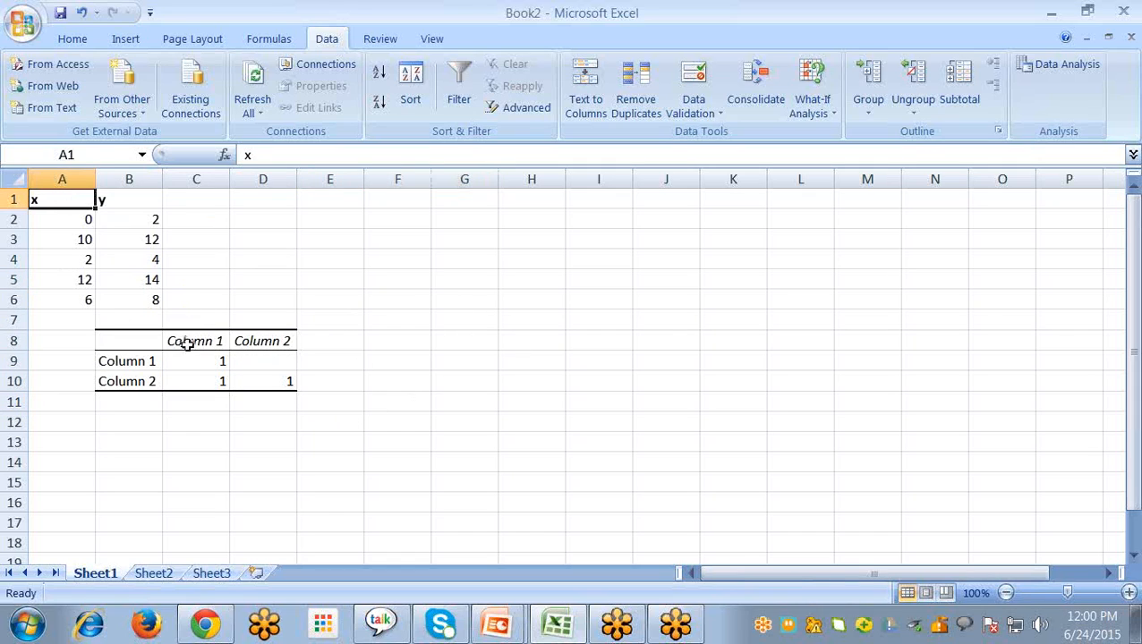
drag(67, 208, 148, 300)
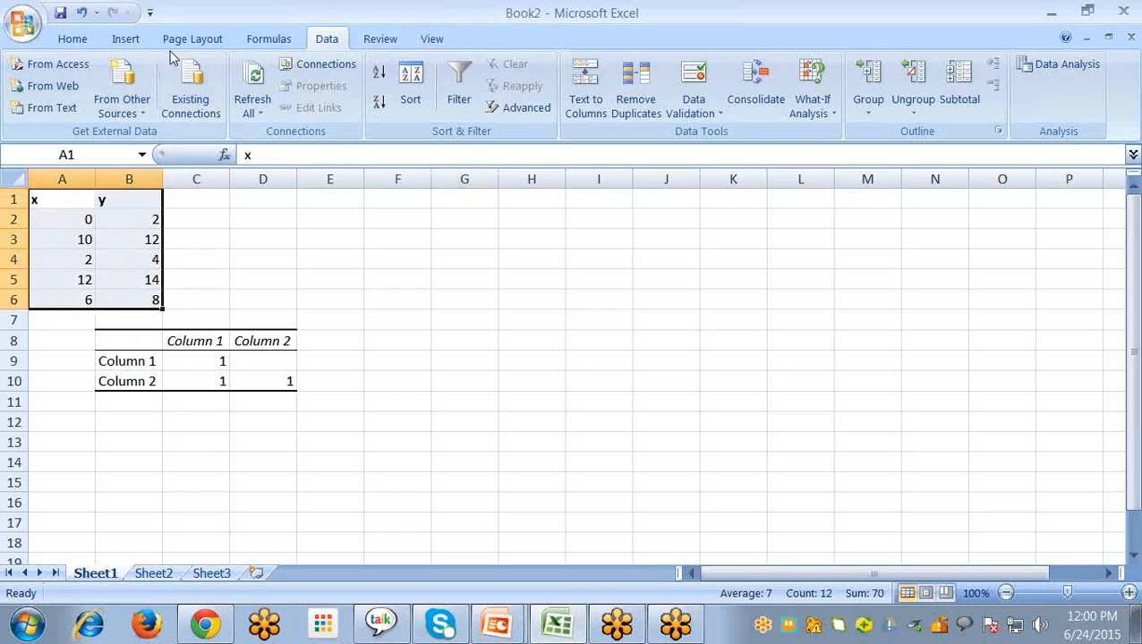
click(125, 39)
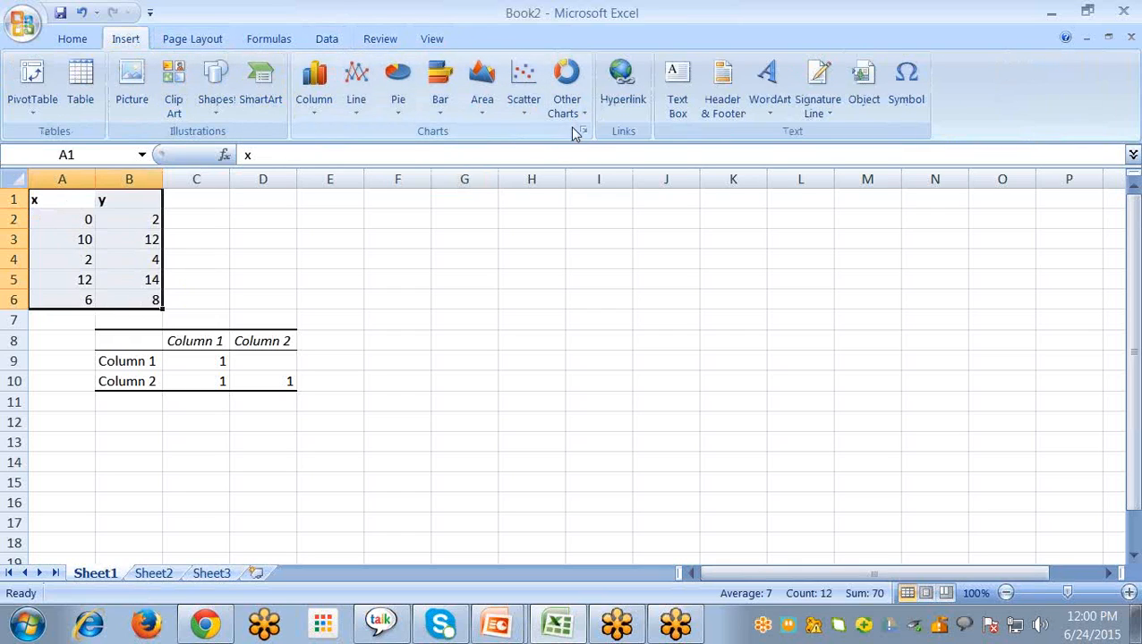
click(350, 109)
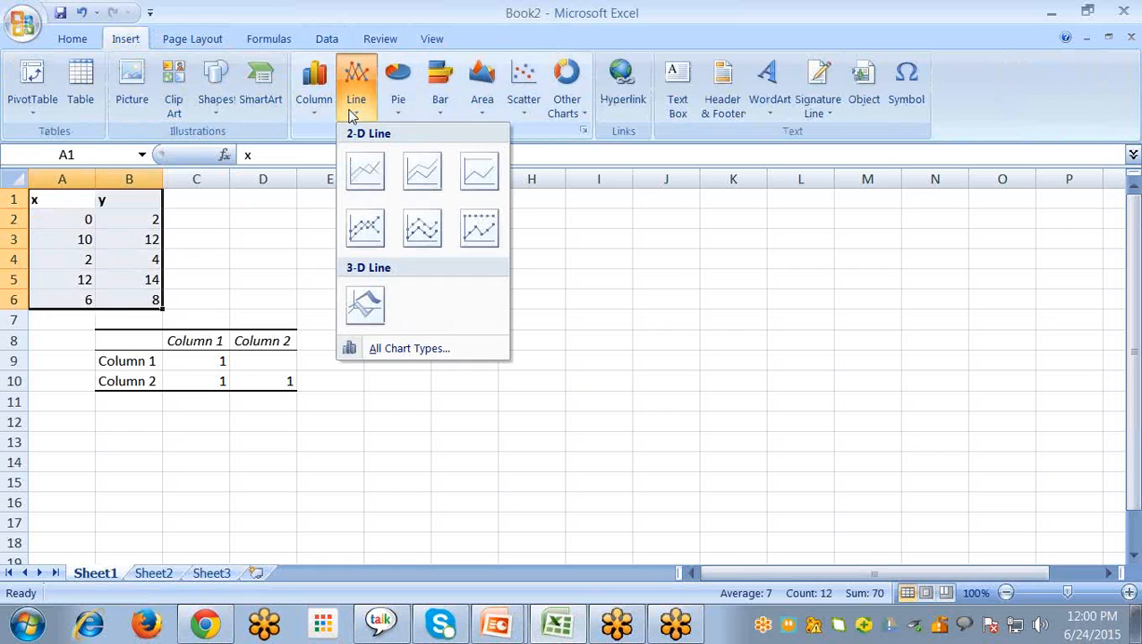
click(367, 177)
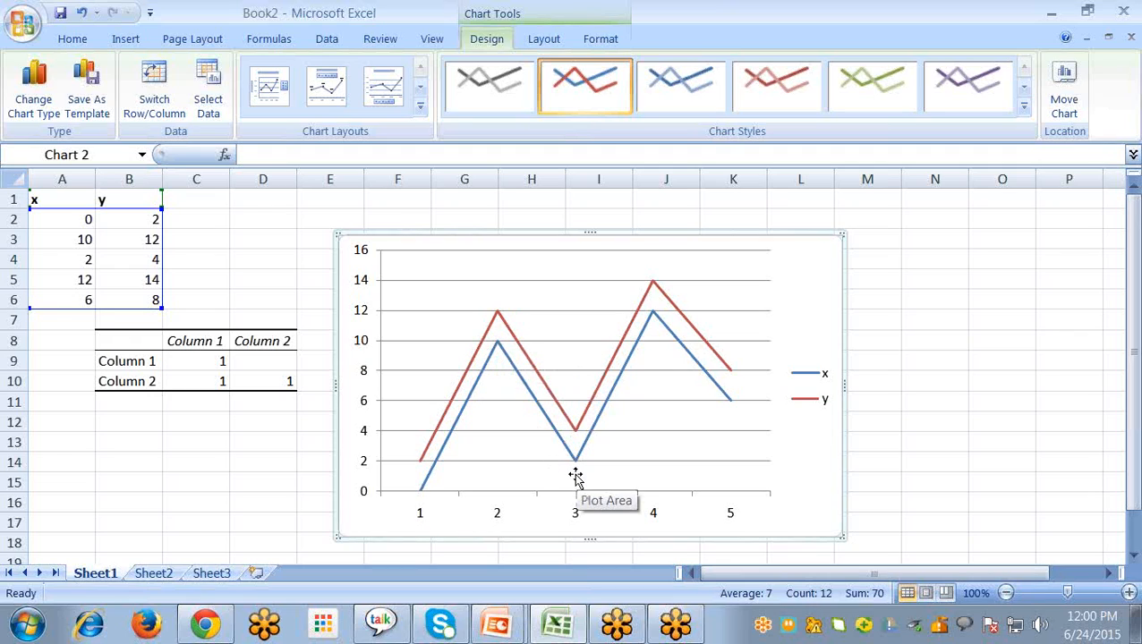
On Sheet2, run a Correlation analysis on A1:B6 with labels in the first row and output at B8
click(152, 573)
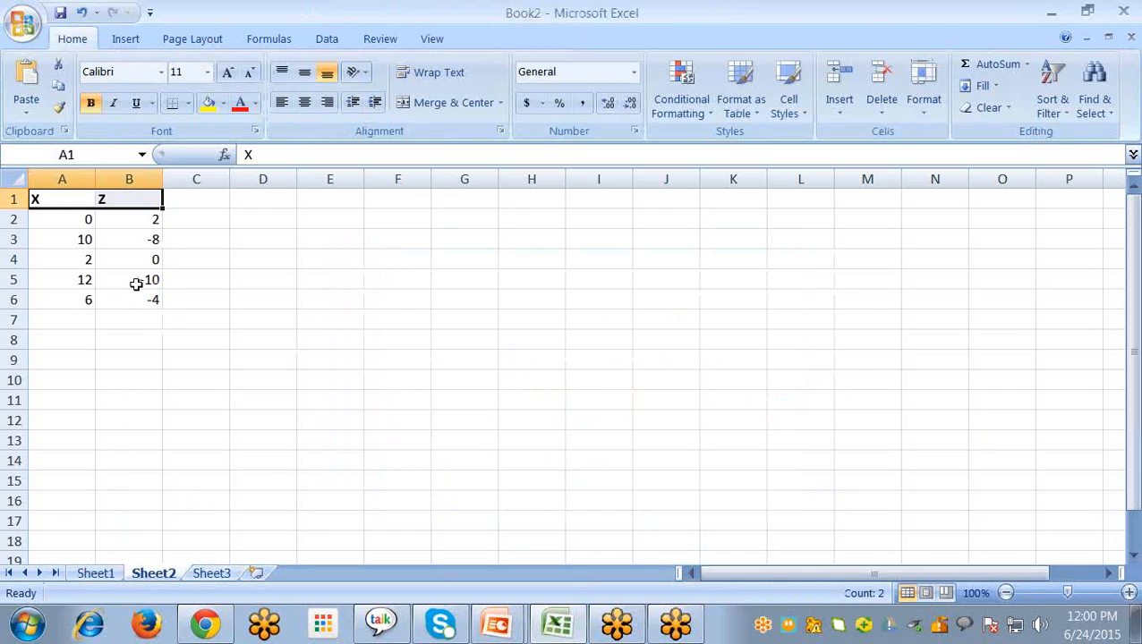
click(132, 344)
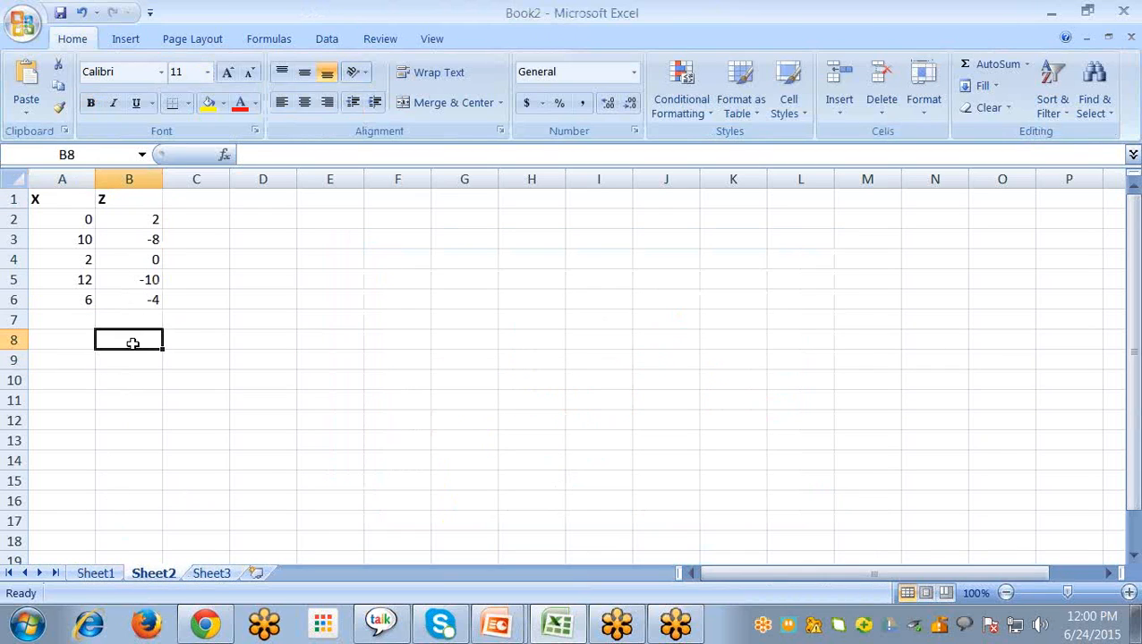
click(329, 41)
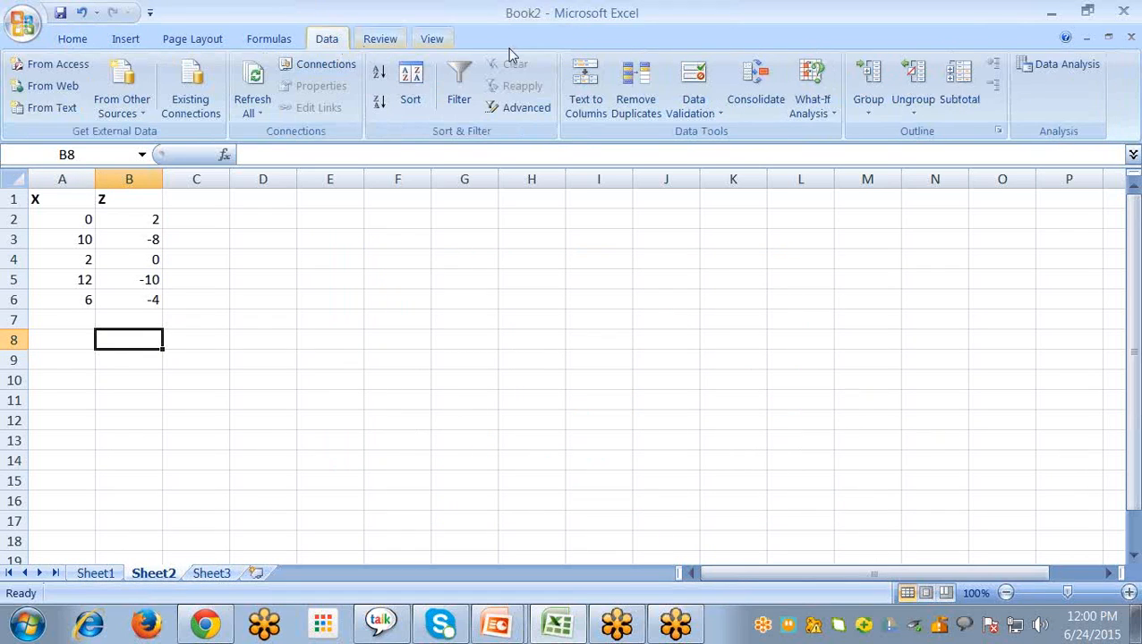
click(1056, 68)
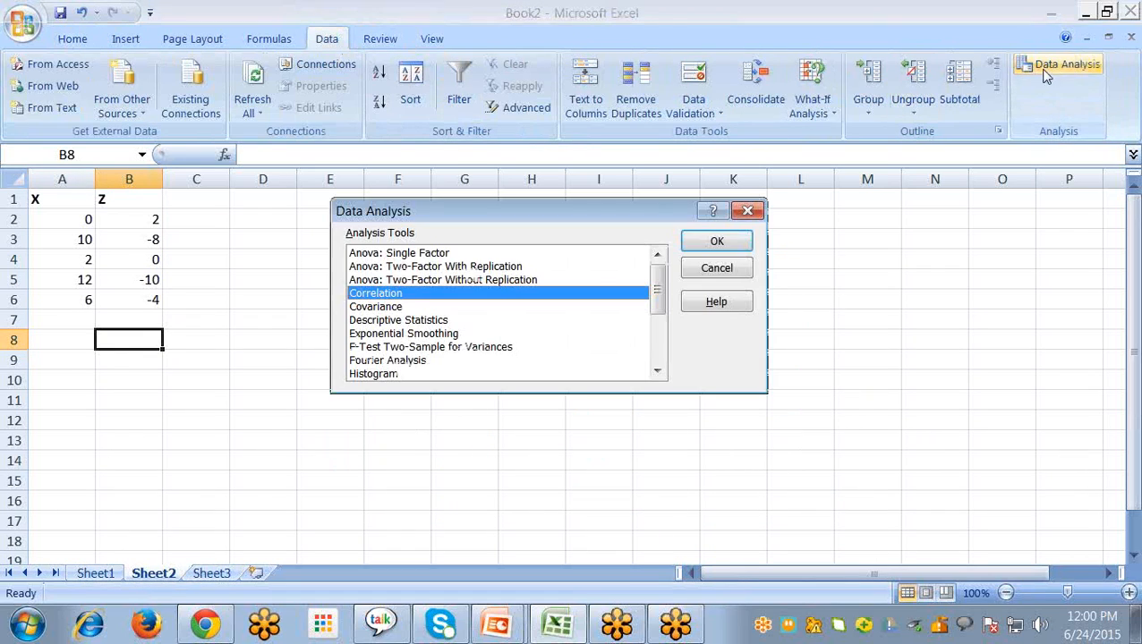
click(722, 243)
click(64, 218)
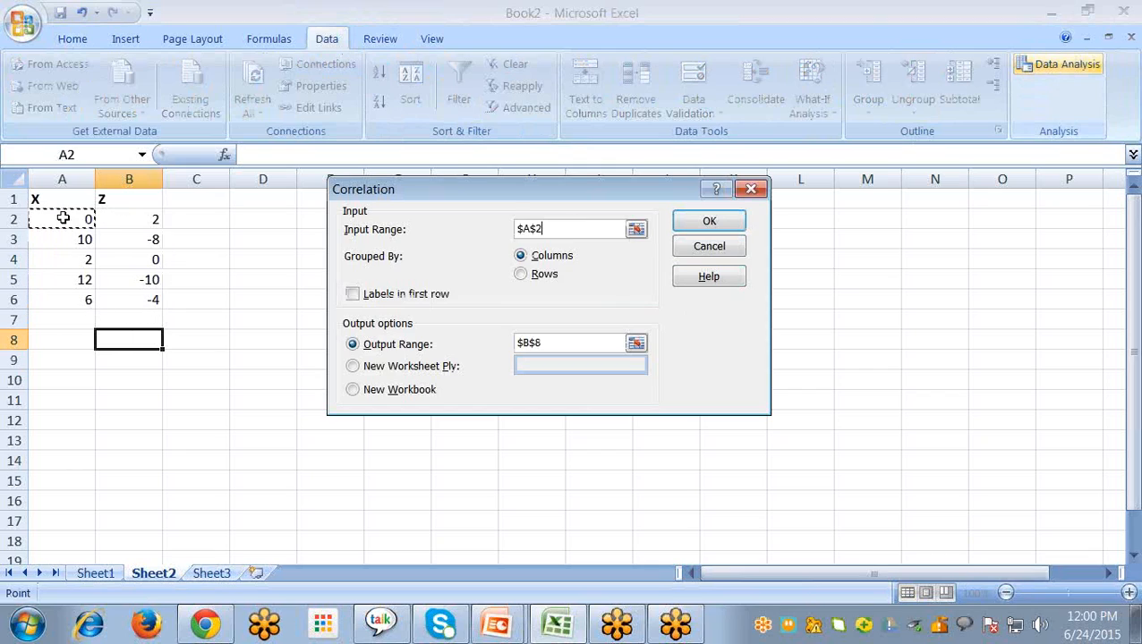
drag(149, 315, 139, 296)
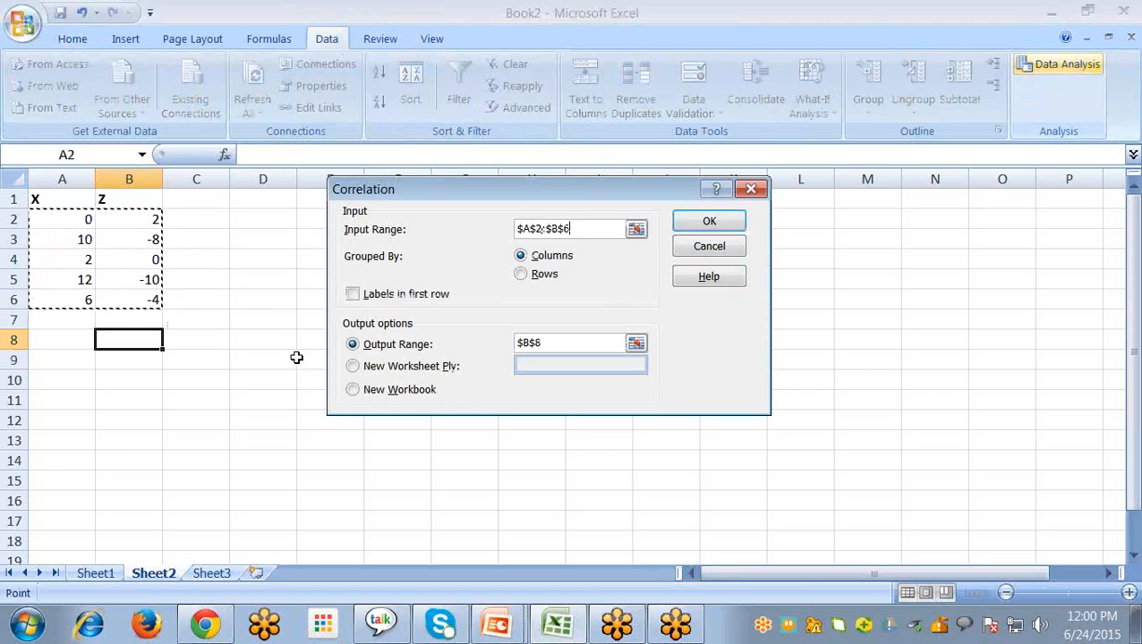
click(71, 200)
drag(182, 312, 145, 313)
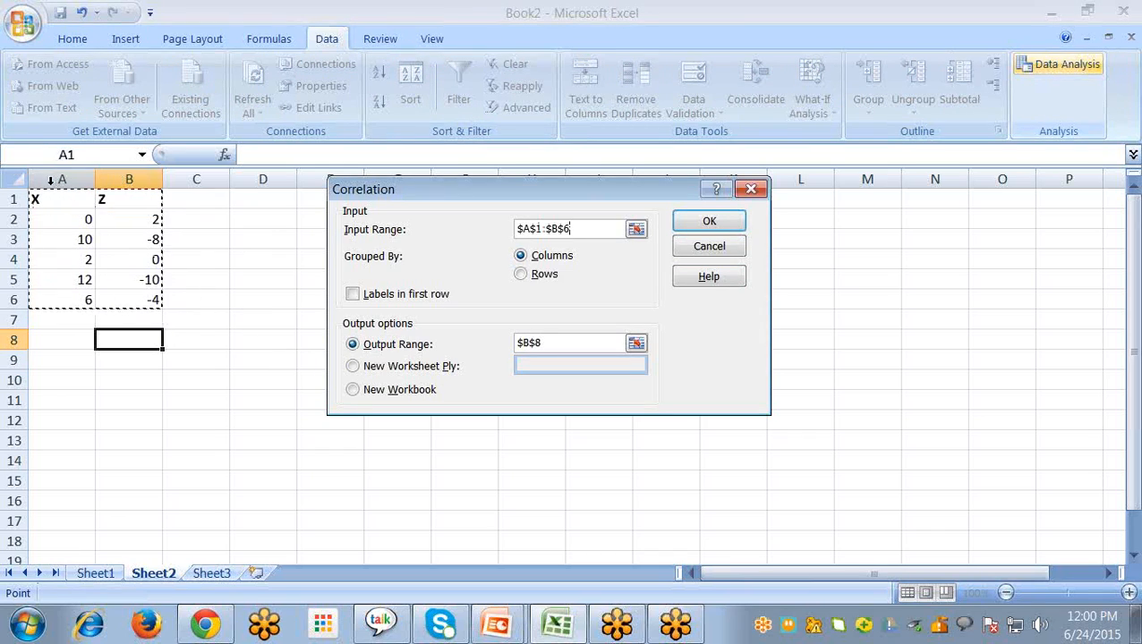
click(352, 295)
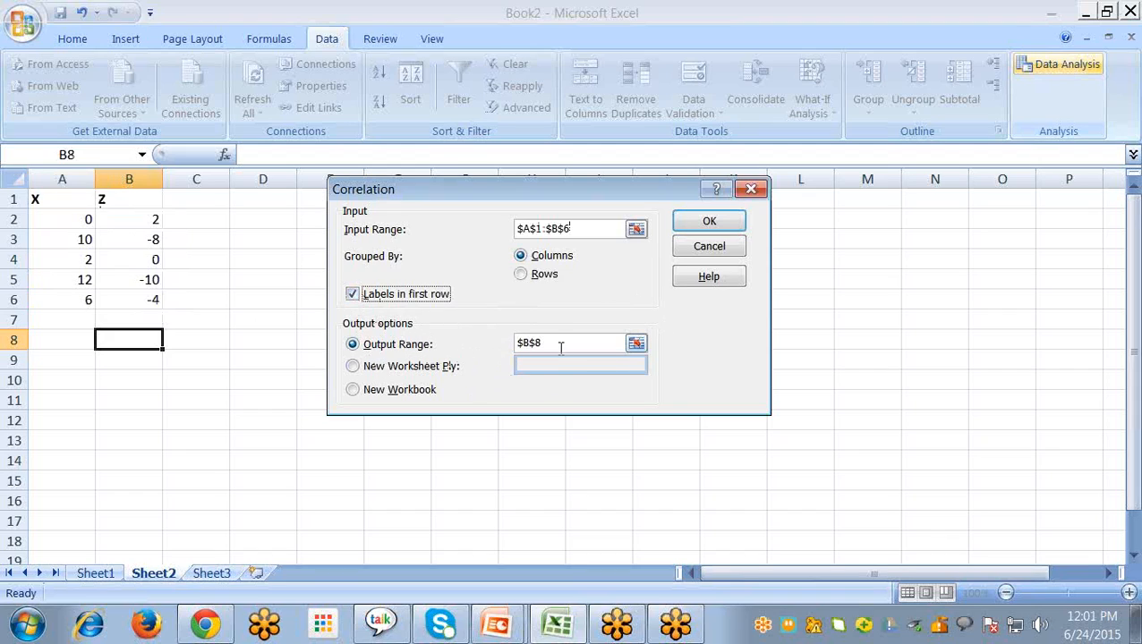
click(709, 223)
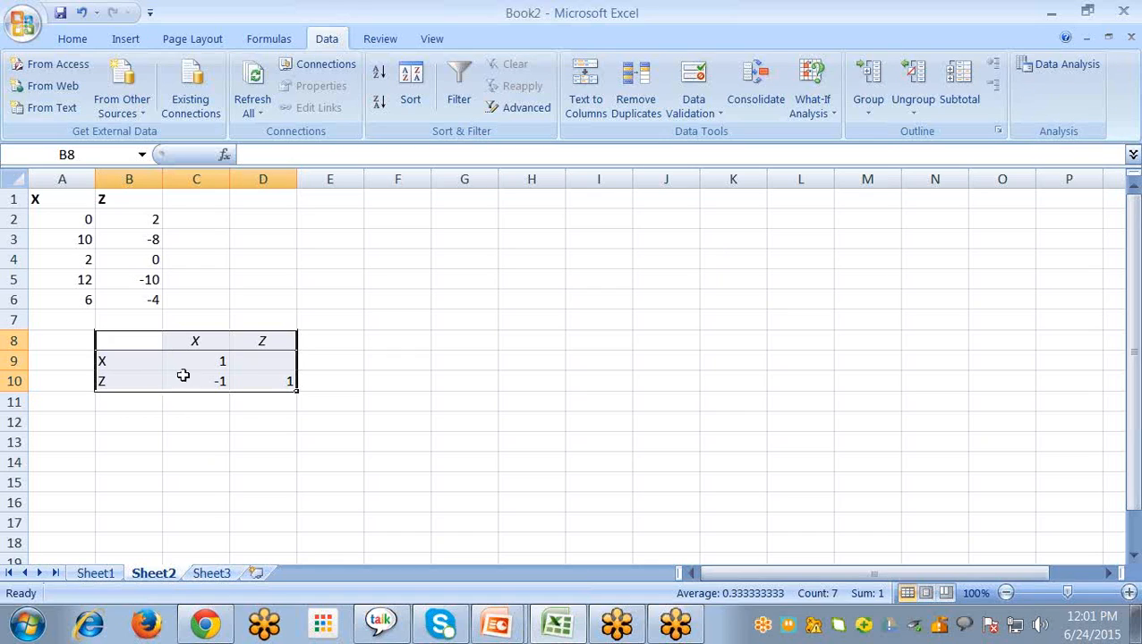
Insert a basic 2-D line chart from the X and Z data in A1:B6 on Sheet2
click(397, 315)
click(45, 202)
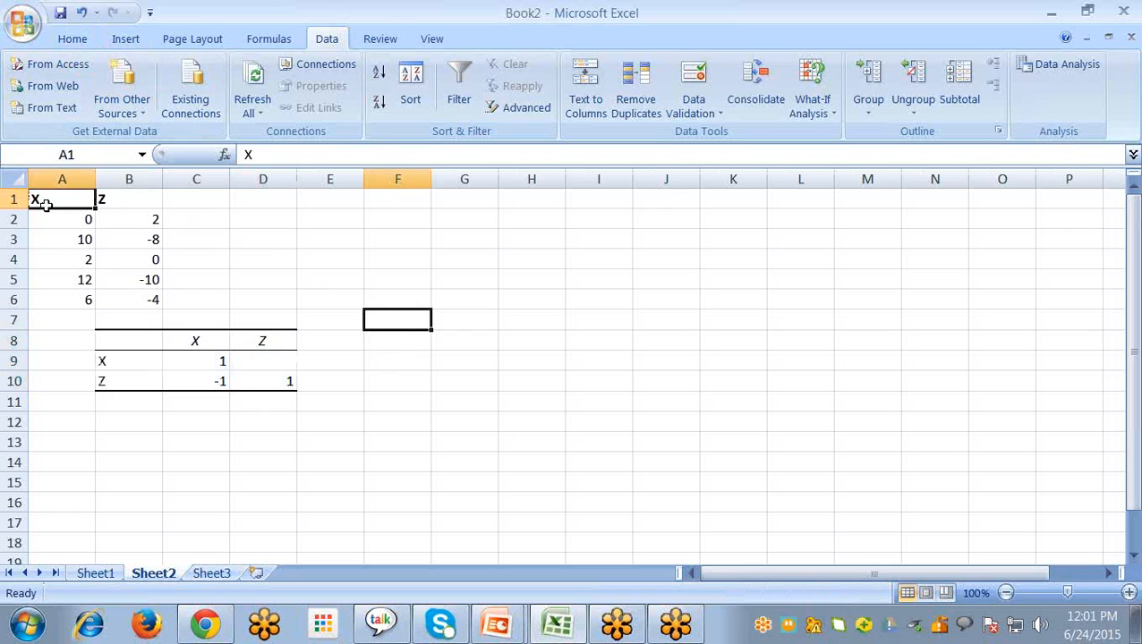
shift+click(153, 299)
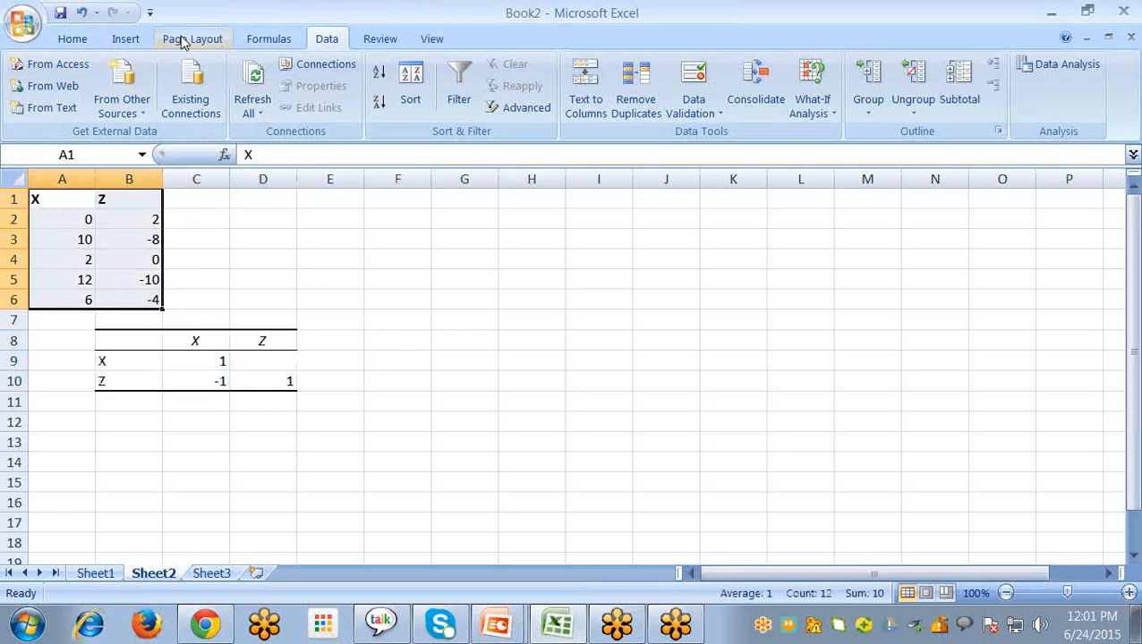
click(125, 38)
click(356, 99)
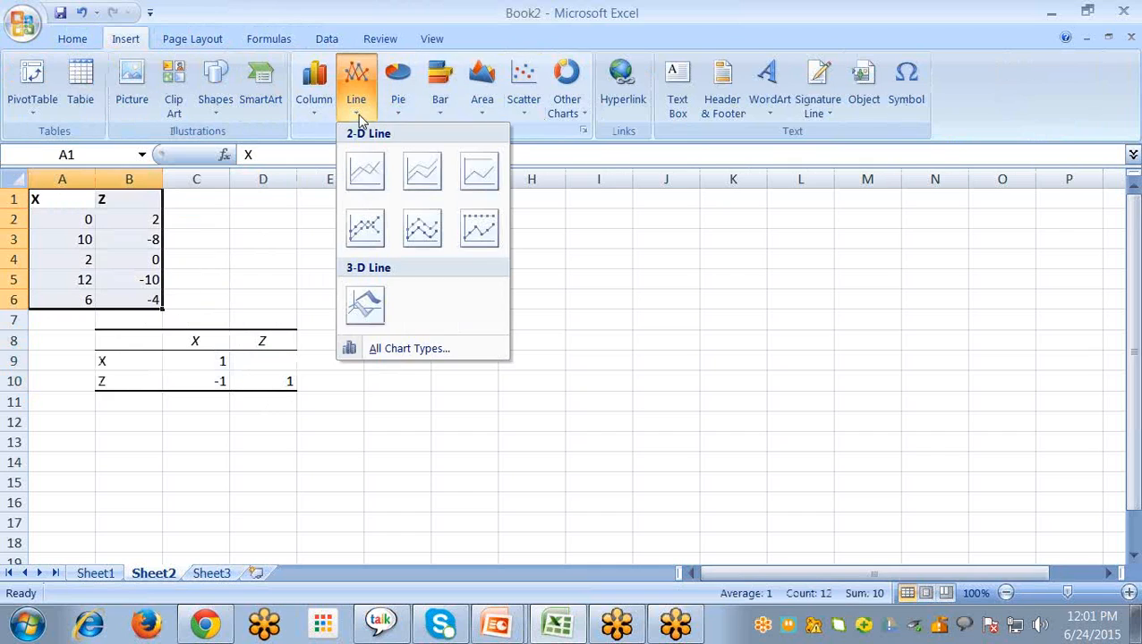
click(374, 165)
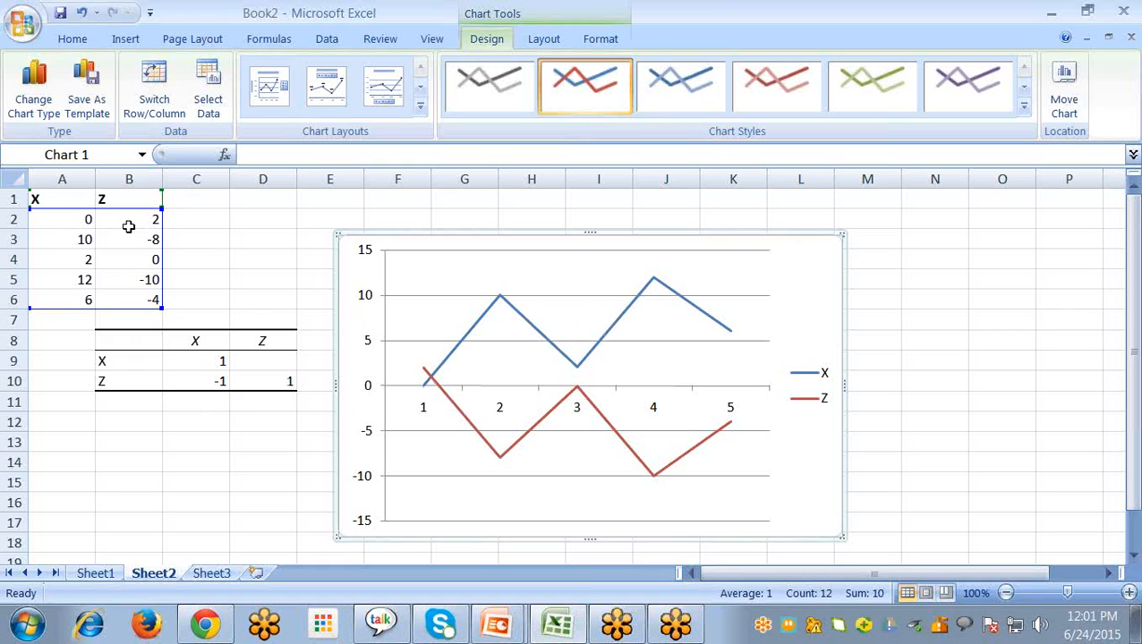
On Sheet3, start a Correlation analysis with input range A1:C6 covering columns A, B and C
click(205, 576)
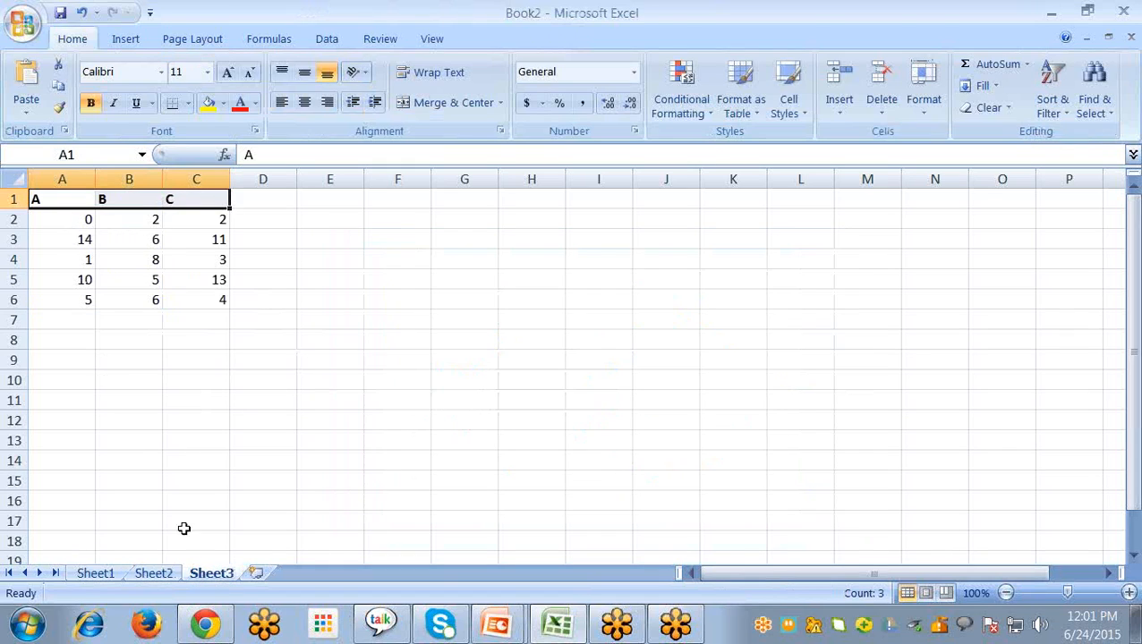
click(135, 358)
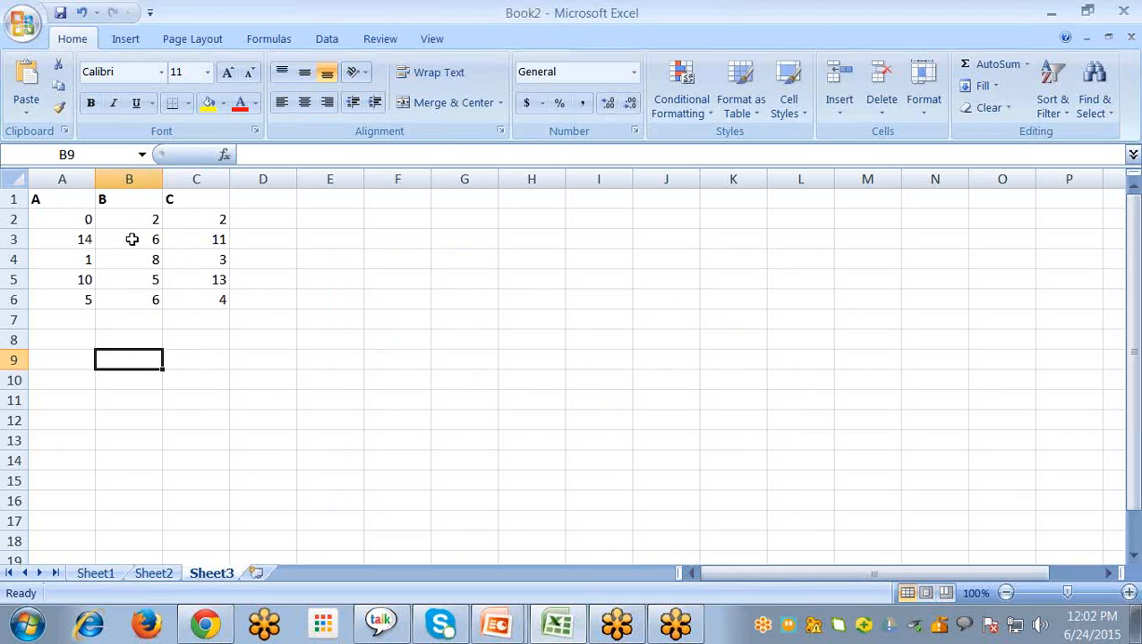
click(194, 338)
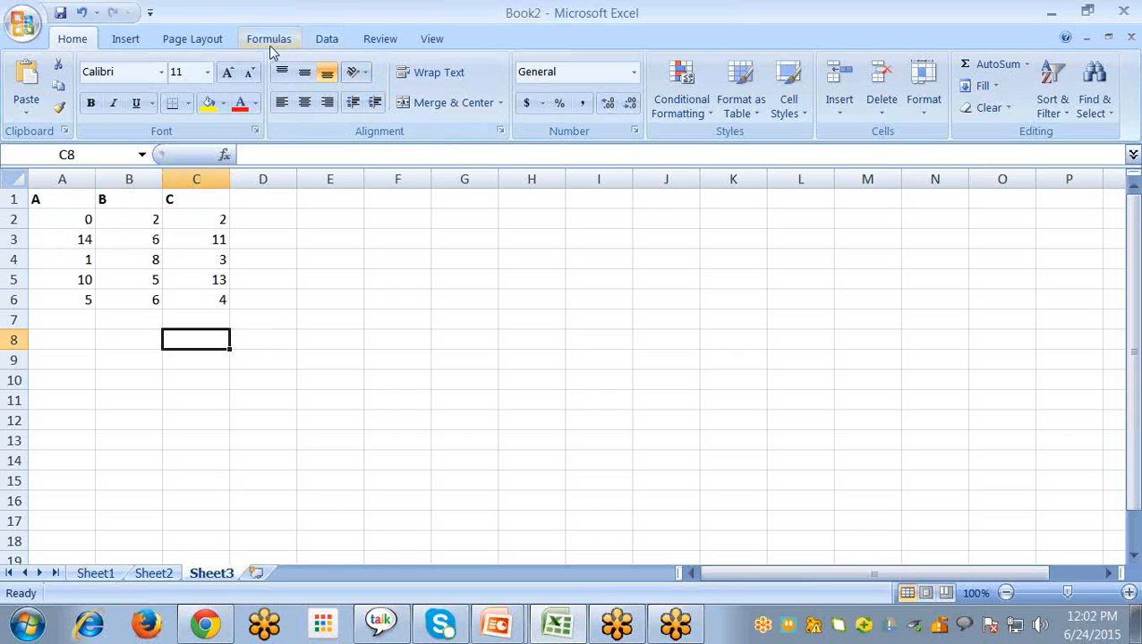
click(322, 40)
click(1058, 70)
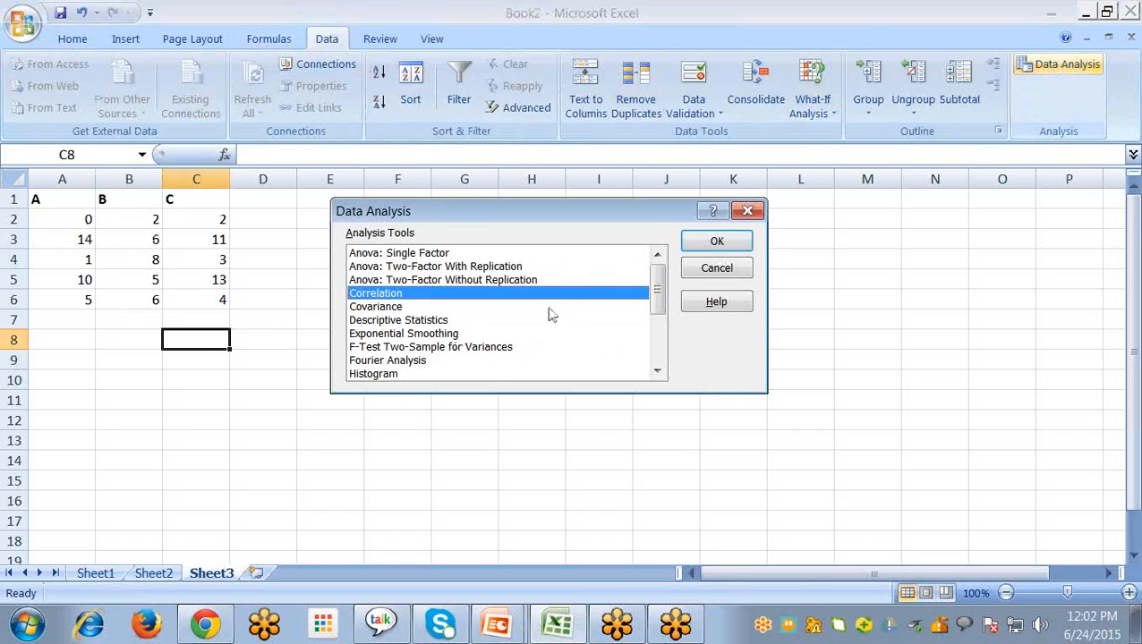
click(705, 244)
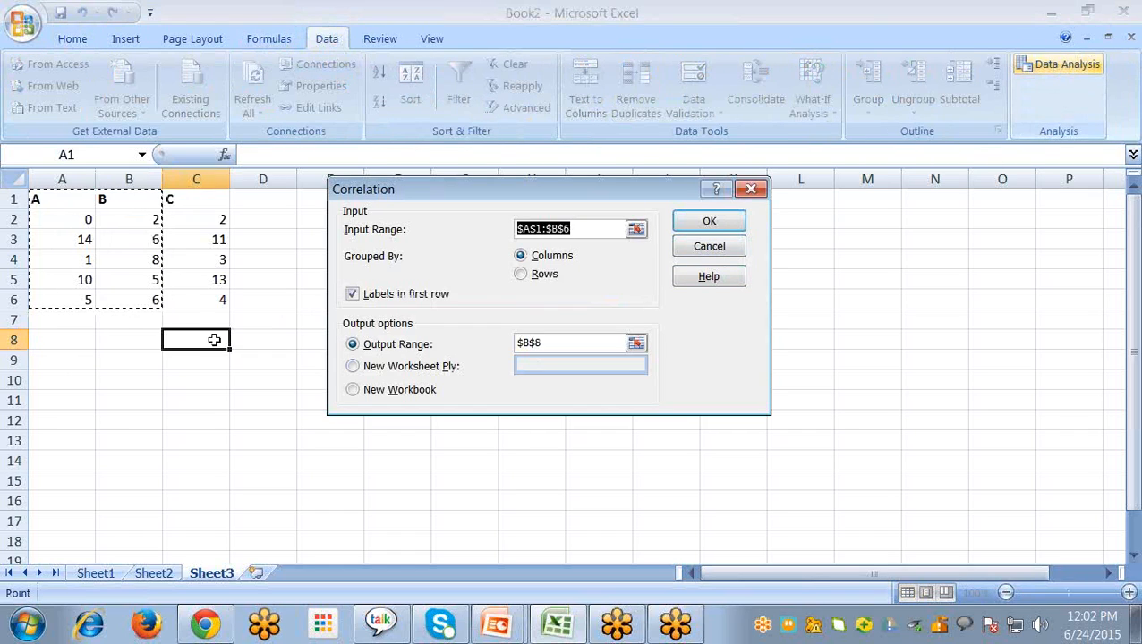
shift+click(194, 303)
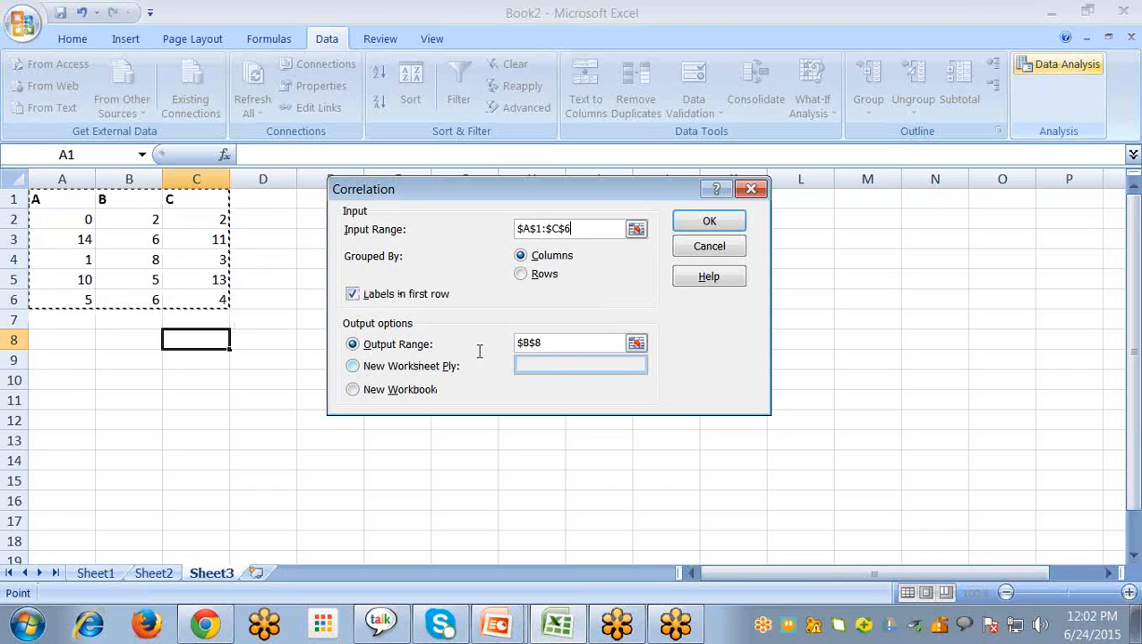
Generate the correlation matrix with output at B8 and inspect the coefficients for the A–C, A–B and B–C pairs
click(707, 222)
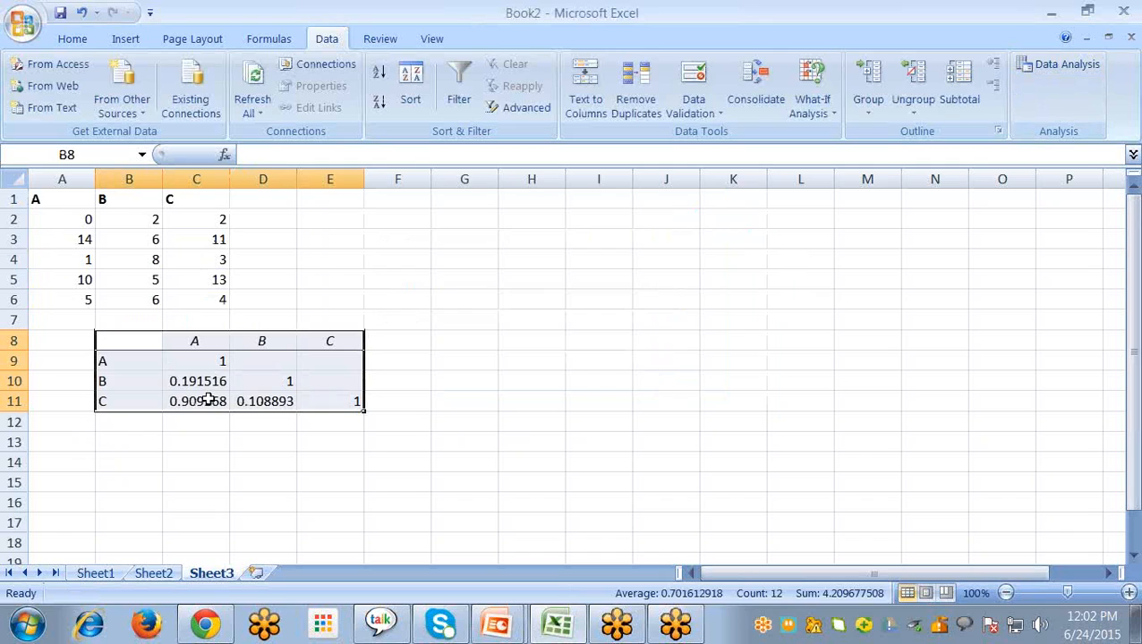
click(196, 403)
click(104, 363)
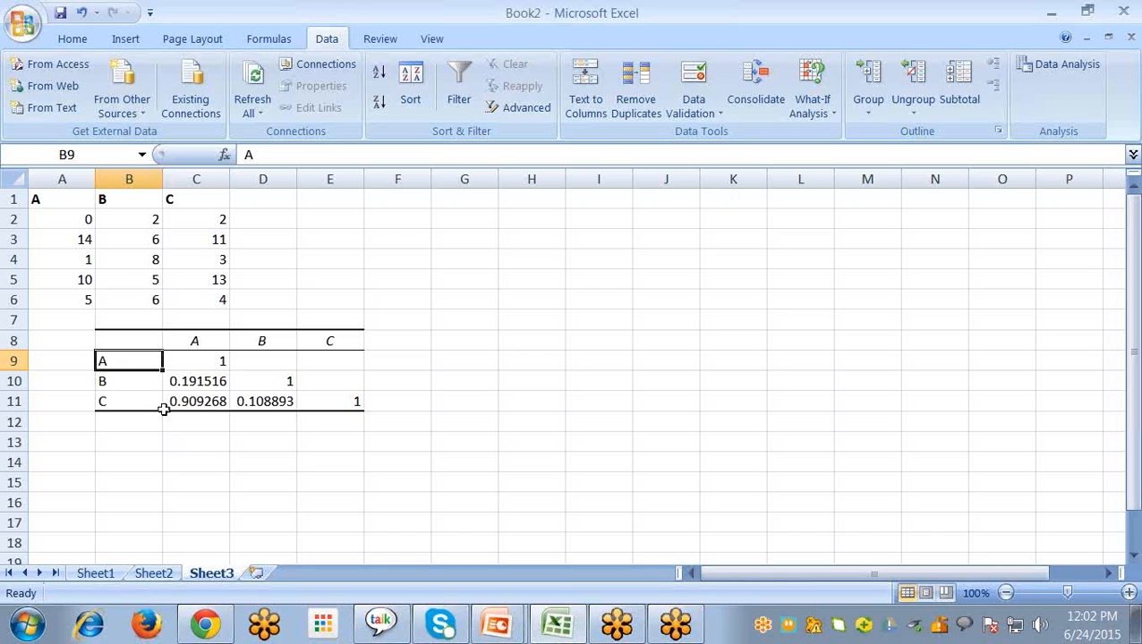
click(191, 403)
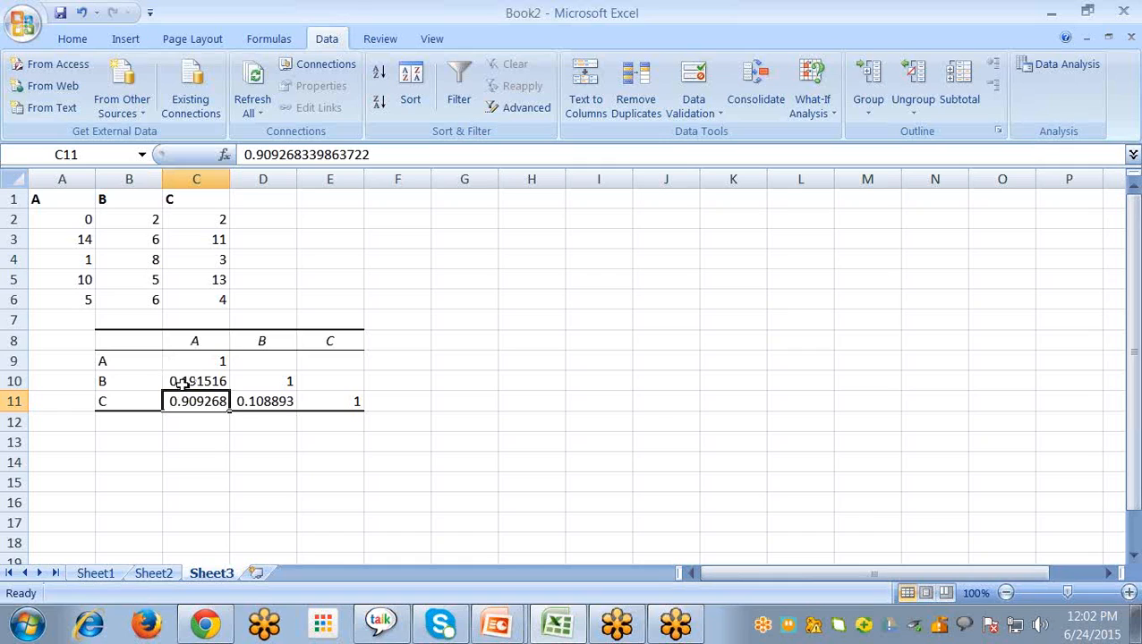
click(183, 383)
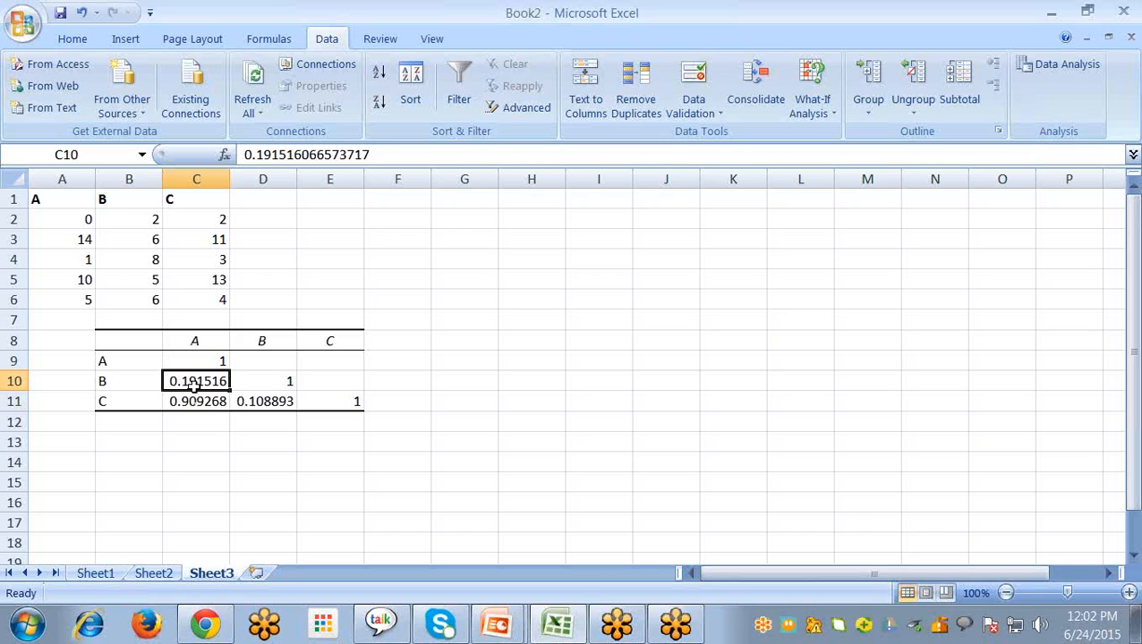
click(274, 404)
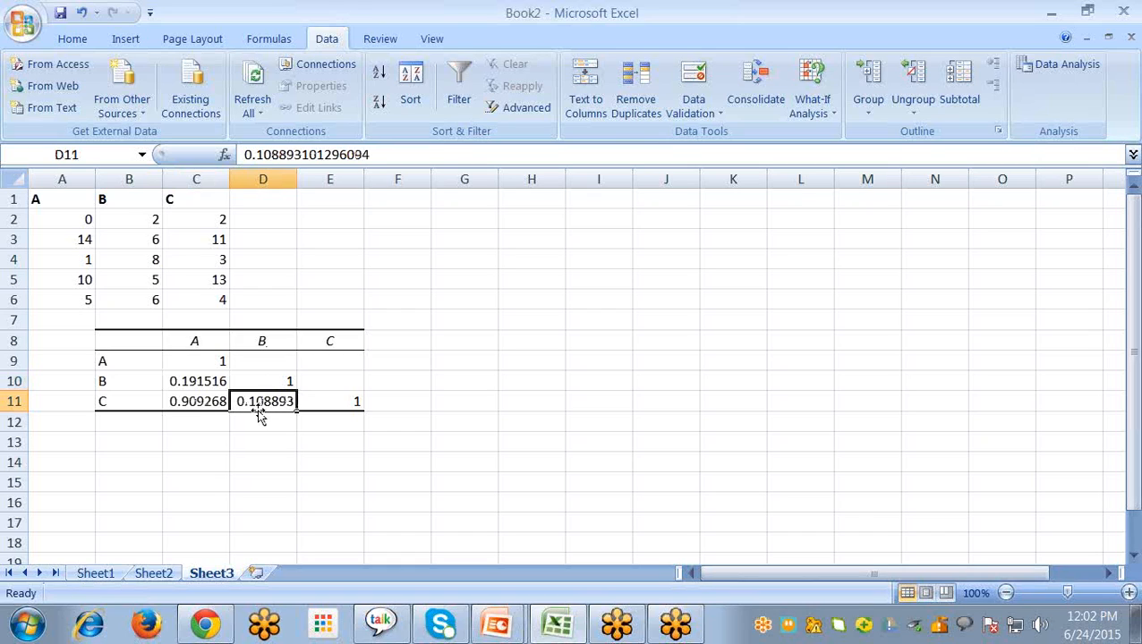
click(515, 341)
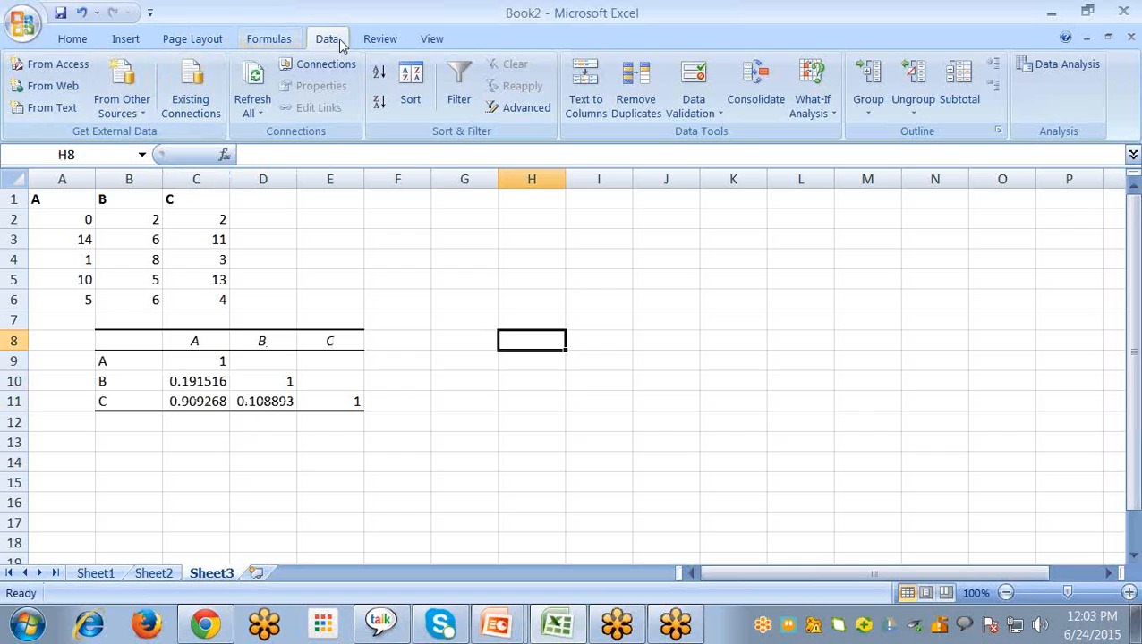
Insert a basic 2-D line chart from A1:C6 on Sheet3 and move it clear of the correlation table
click(134, 40)
drag(74, 199, 213, 299)
click(362, 121)
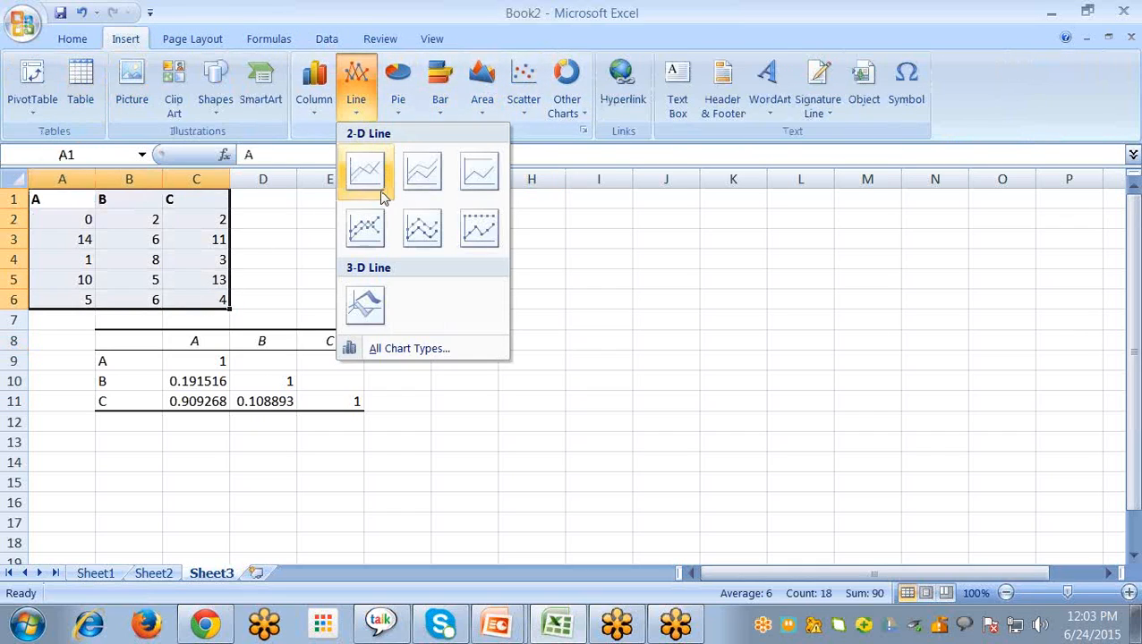
click(370, 175)
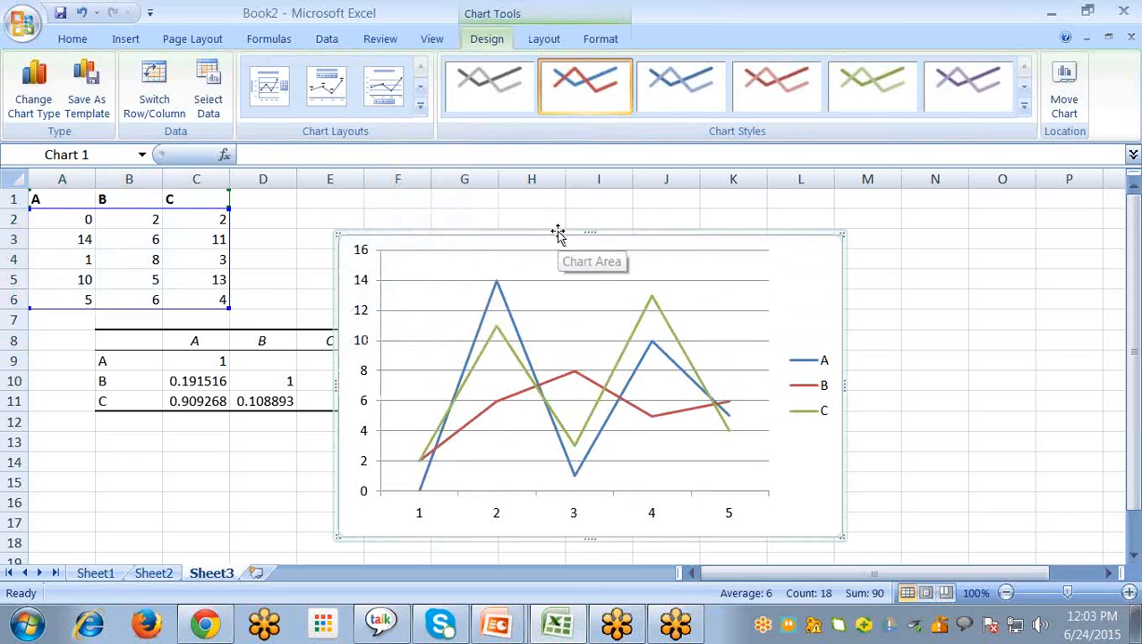
drag(556, 236, 610, 211)
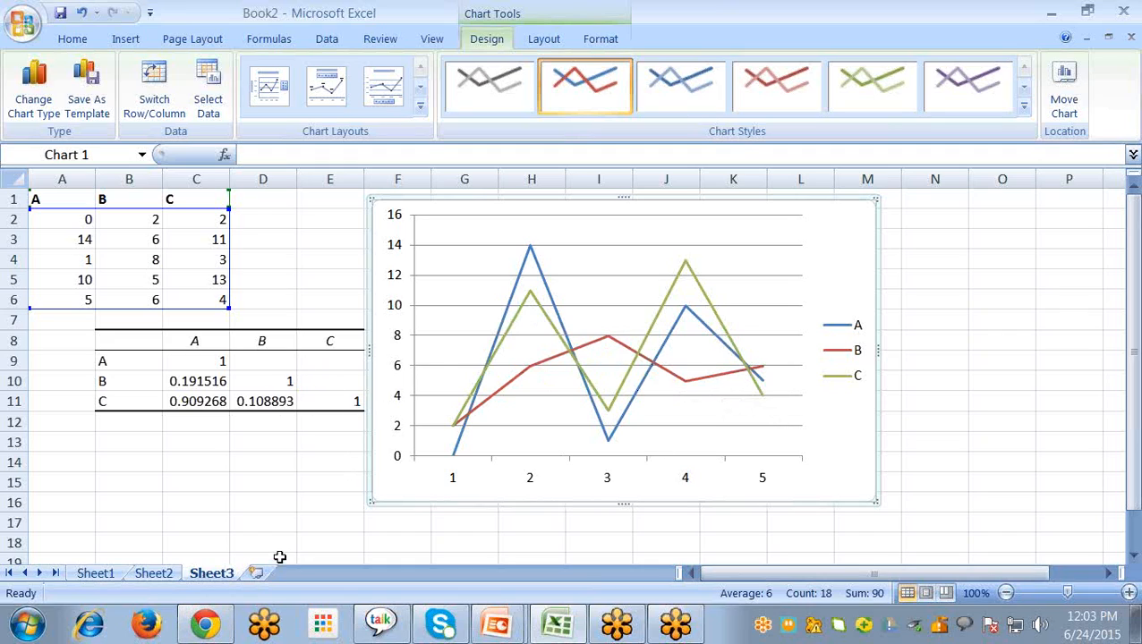
Switch to the PowerPoint slide show on types of correlation
key(alt+Tab)
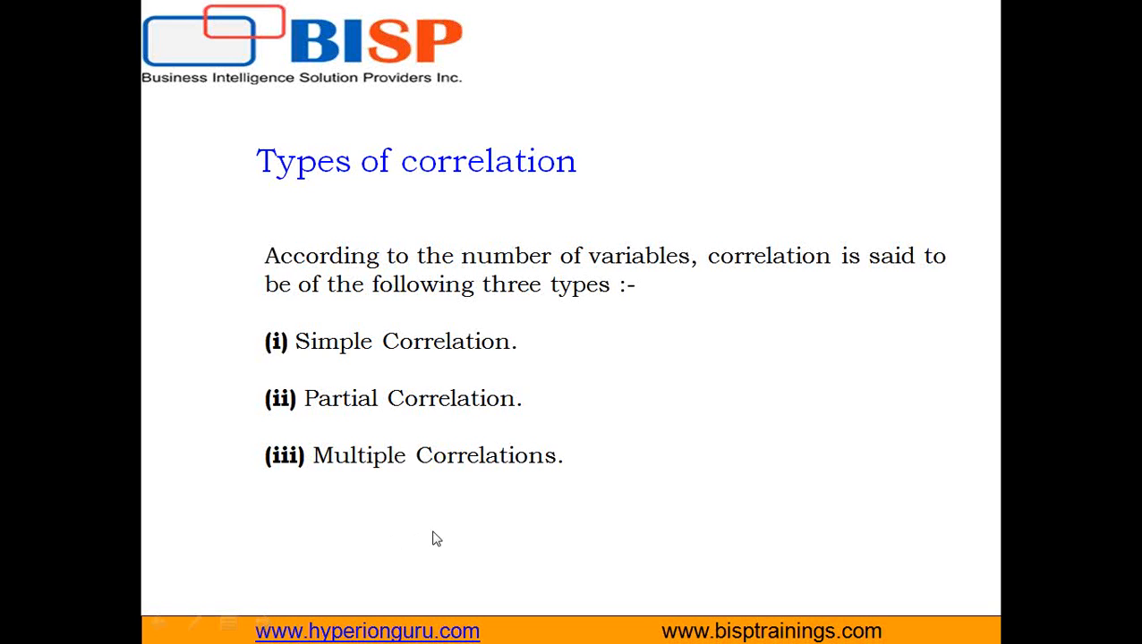